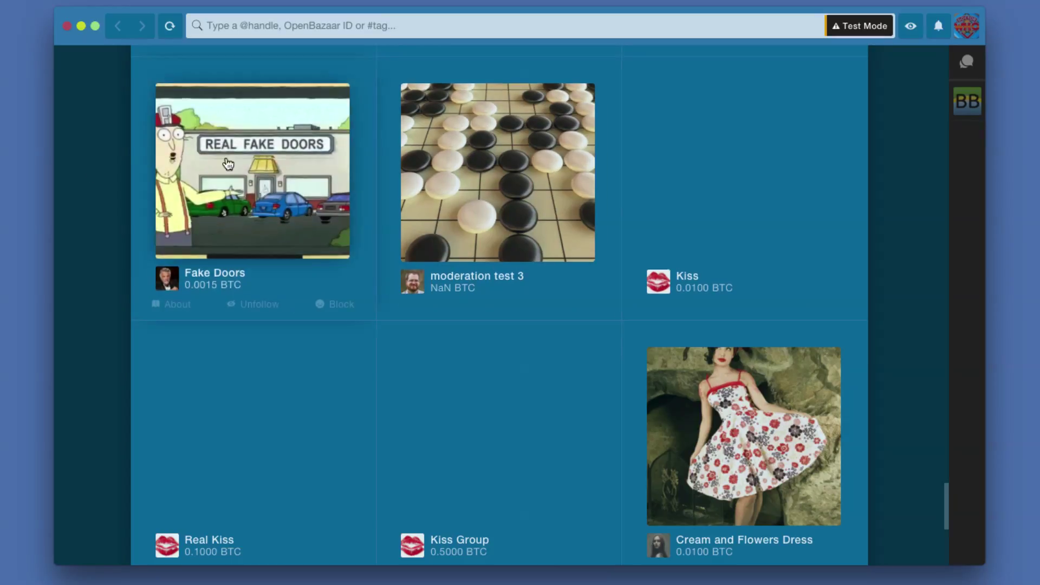
- Open the Fake Doors listing (0.0015 BTC) and scroll down to its description
mouse_move(271, 172)
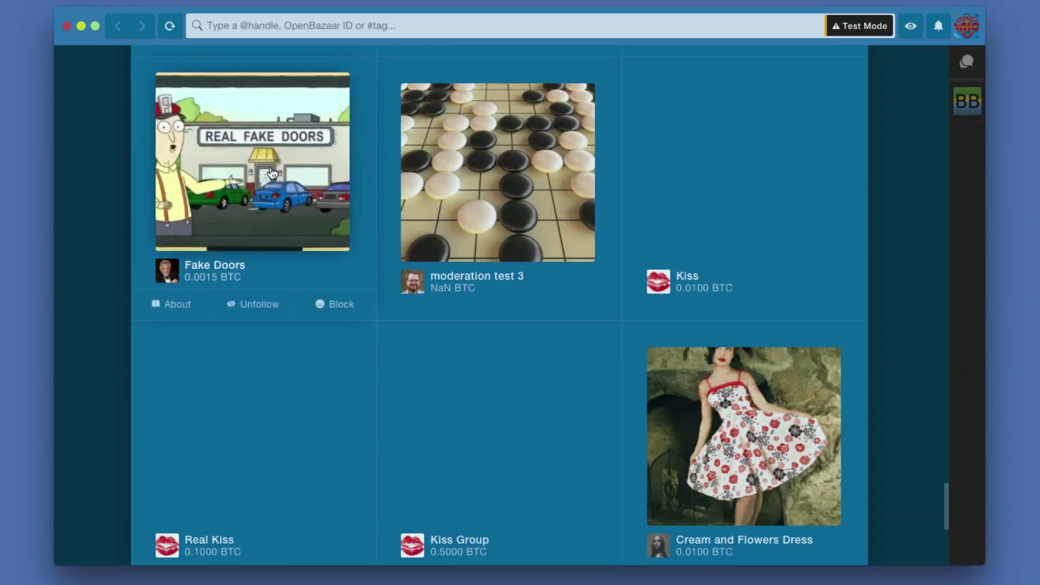
click(303, 181)
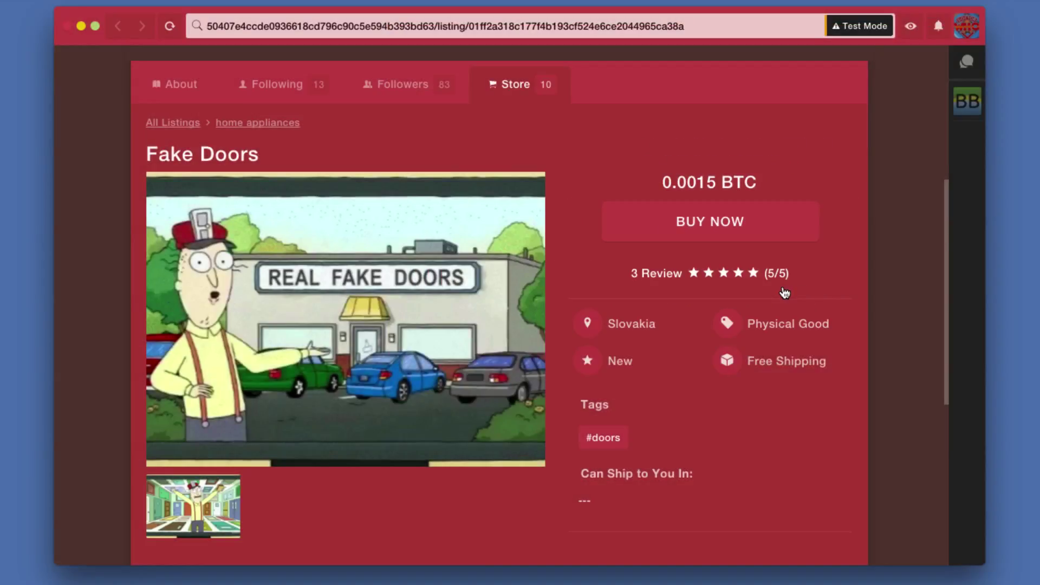
scroll(833, 370, down, 3)
scroll(833, 370, down, 1)
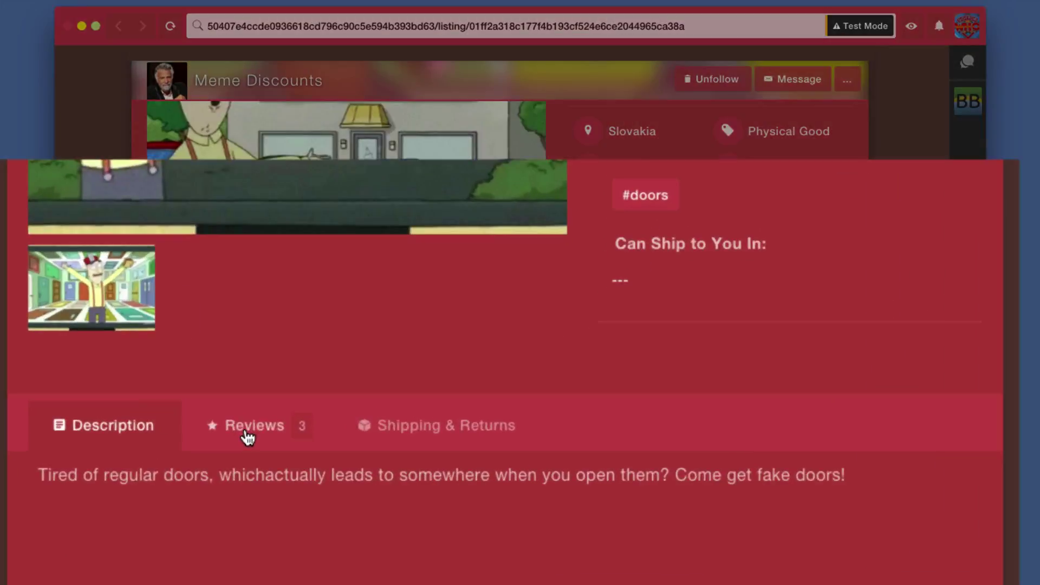
- Read the three 5/5 reviews, then view the Shipping & Returns details: free shipping from Slovakia
click(247, 436)
scroll(311, 374, down, 2)
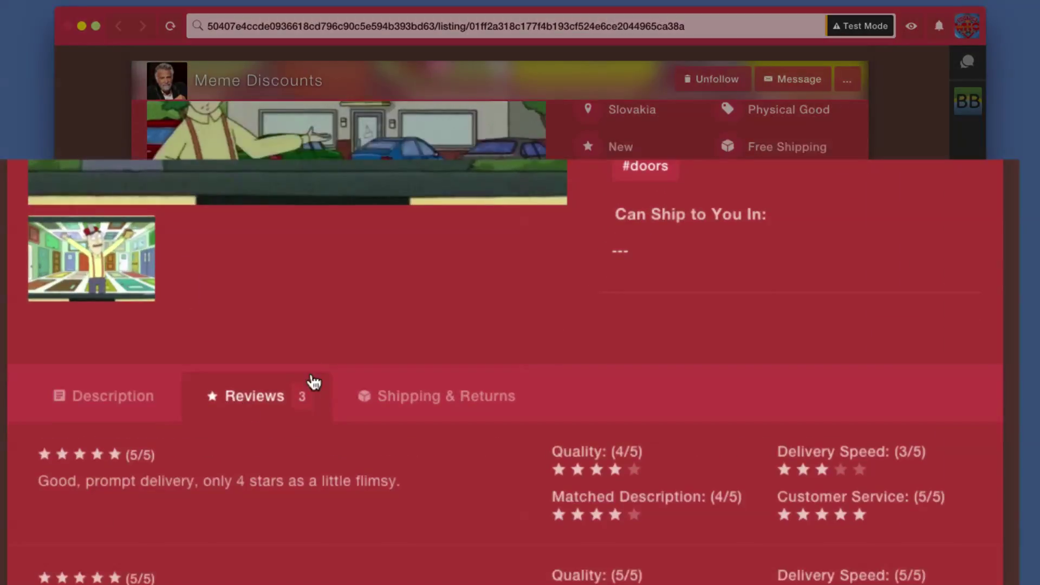
scroll(433, 458, down, 4)
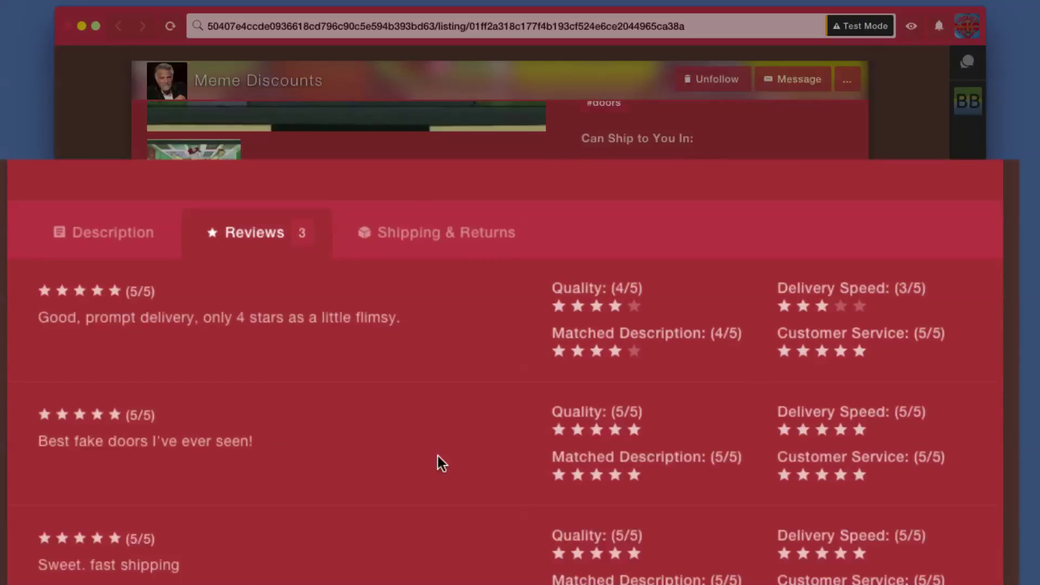
scroll(438, 456, down, 2)
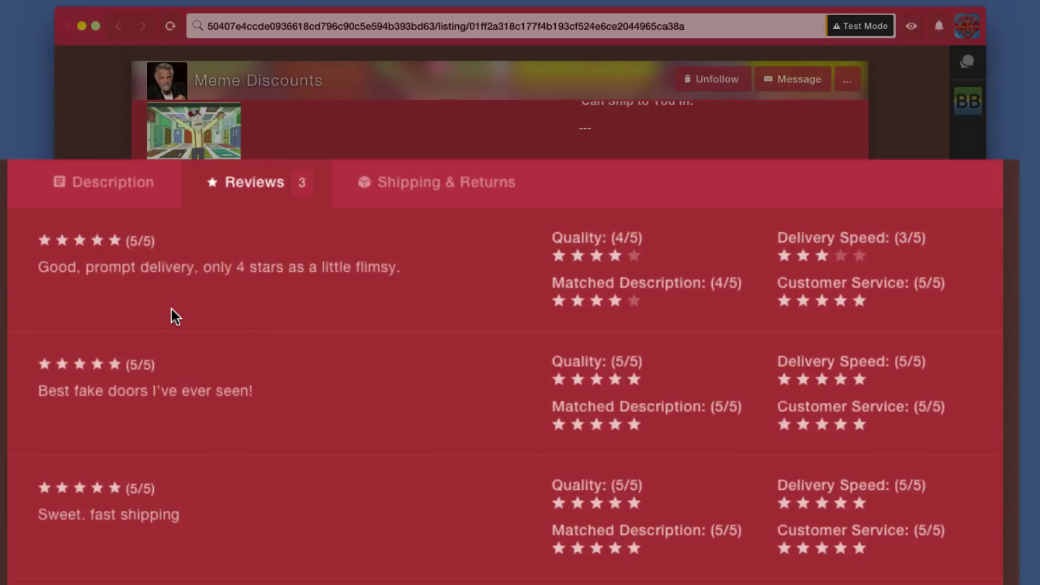
scroll(164, 301, down, 2)
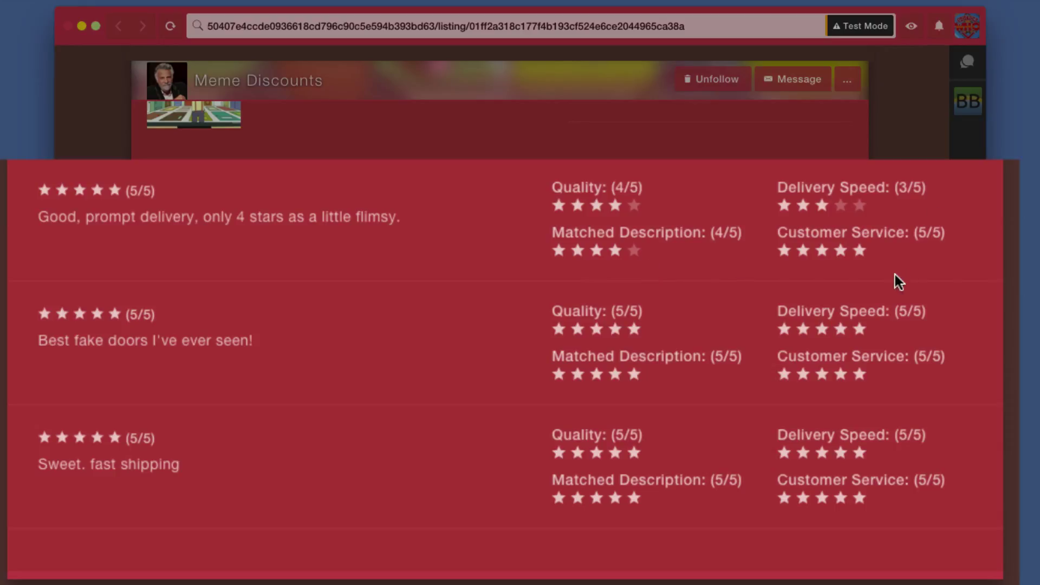
scroll(427, 407, down, 1)
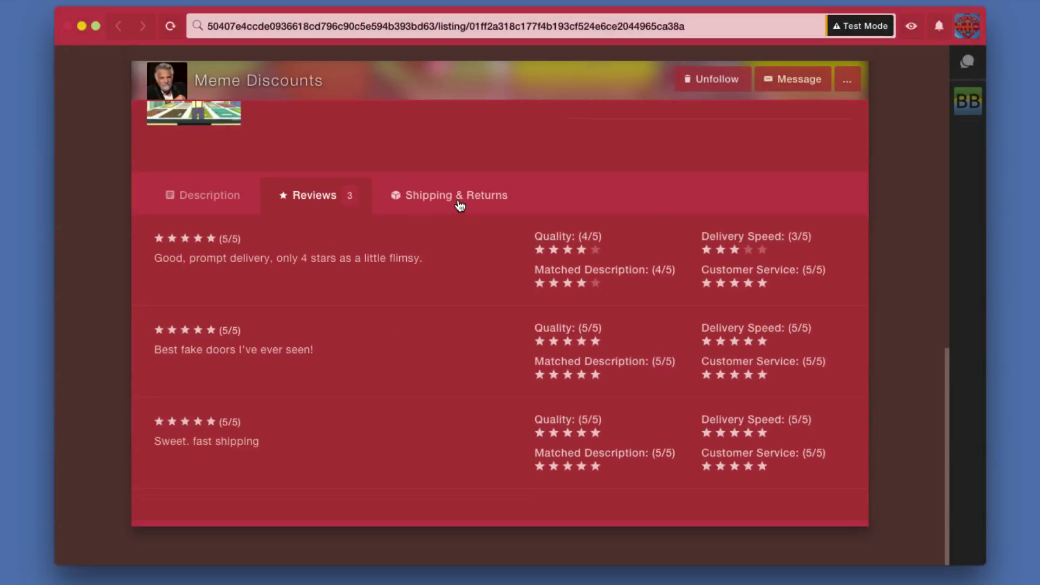
click(458, 204)
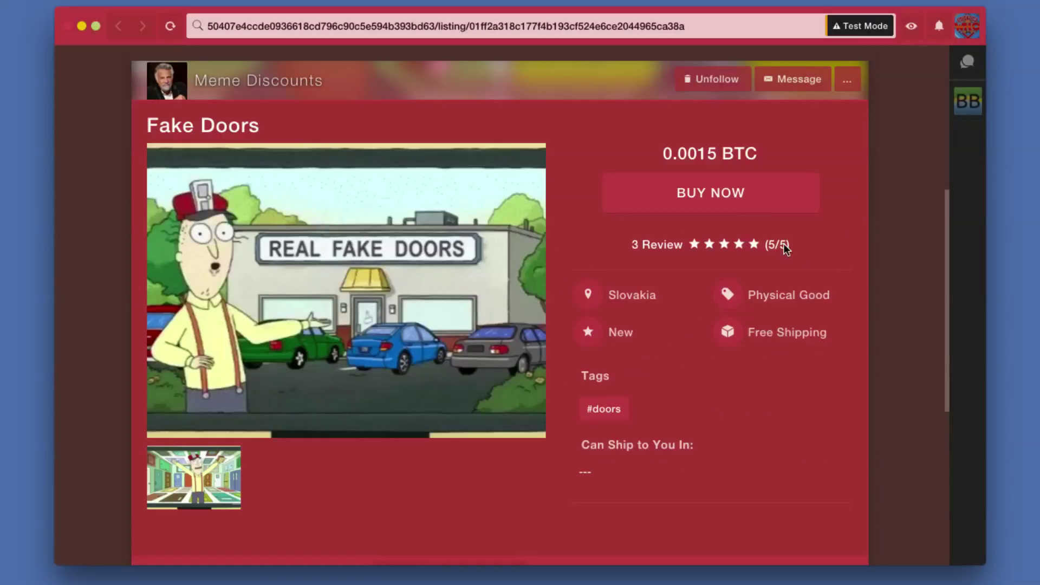
- Start buying Fake Doors, answer No to having a wallet, and browse providers like BitGo and Mycelium
click(727, 205)
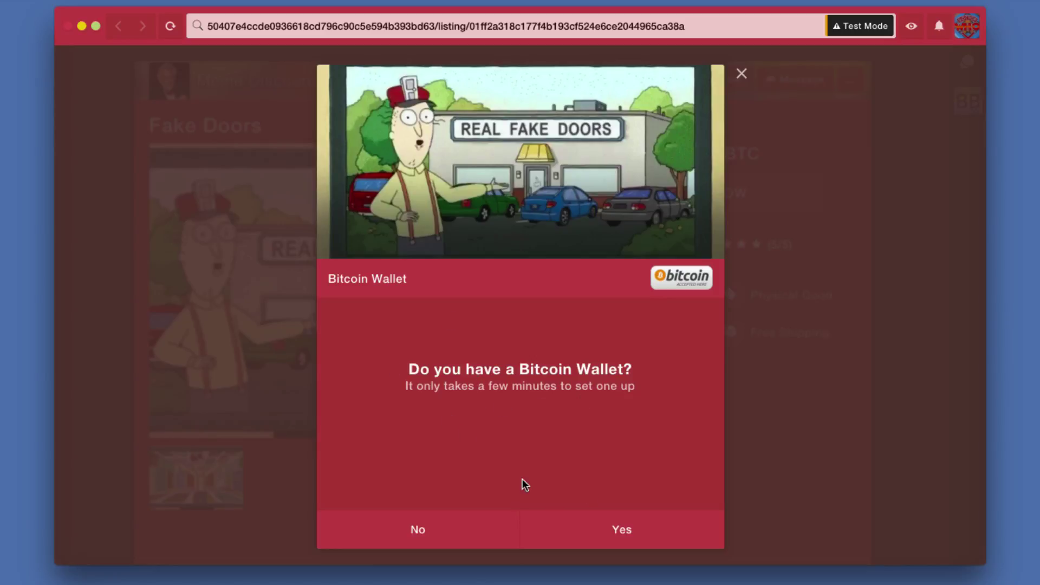
click(430, 536)
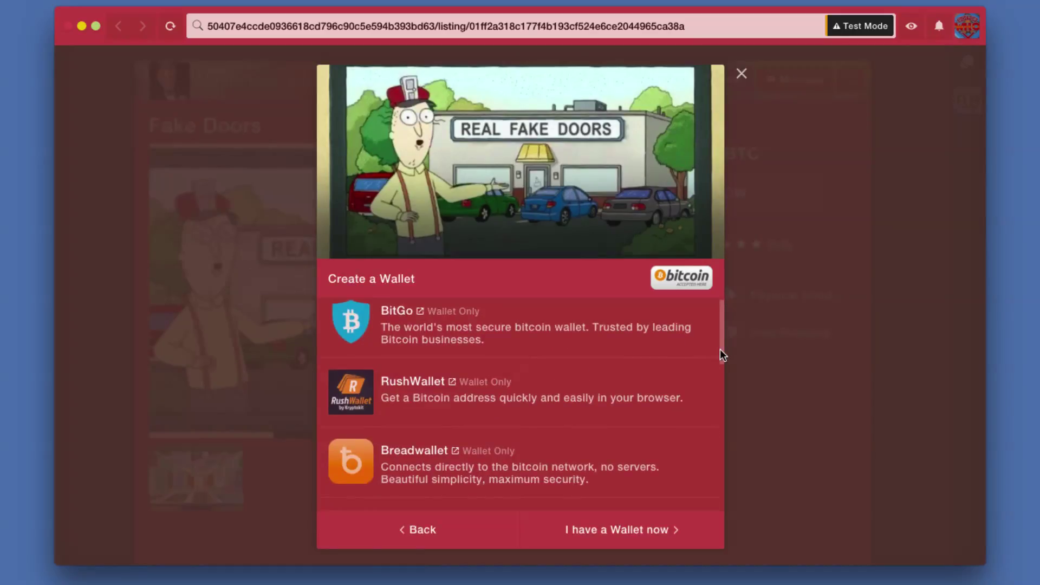
scroll(720, 349, down, 3)
scroll(718, 406, down, 10)
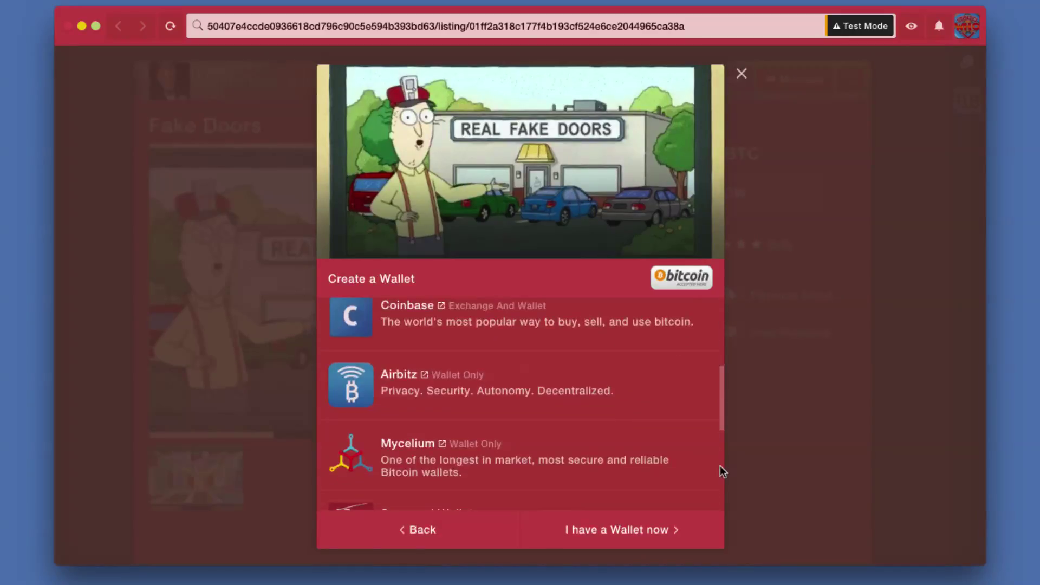
- Continue to the payment step and pick Super Bitcoiner from the Moderators list
click(598, 535)
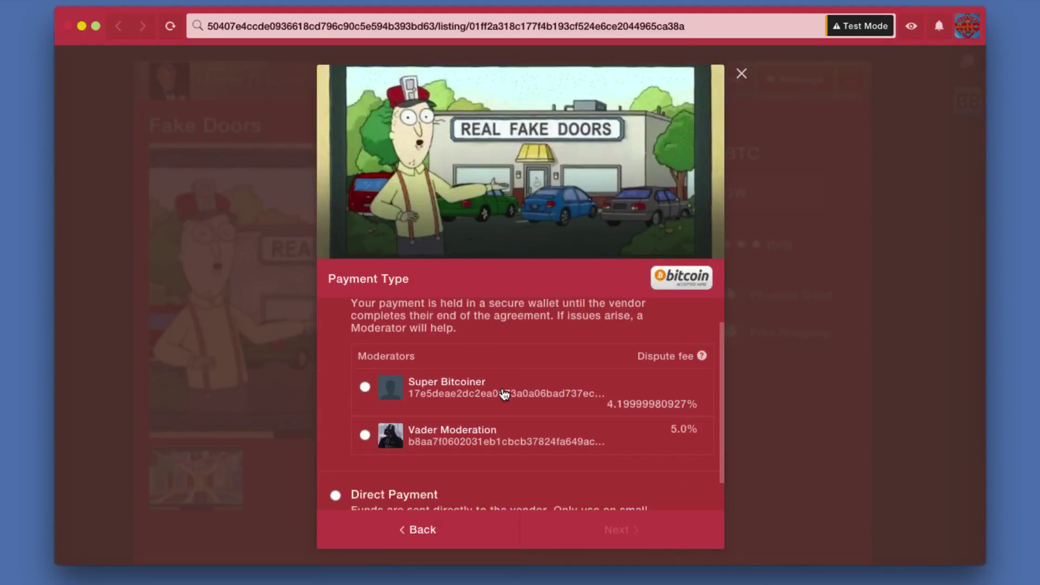
scroll(505, 394, up, 1)
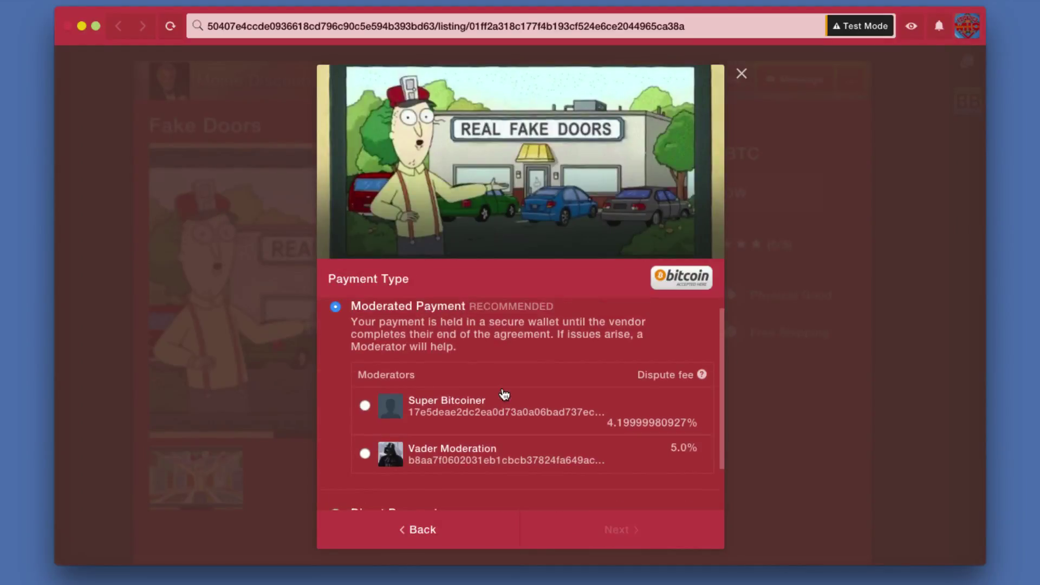
scroll(504, 394, down, 2)
scroll(505, 395, down, 1)
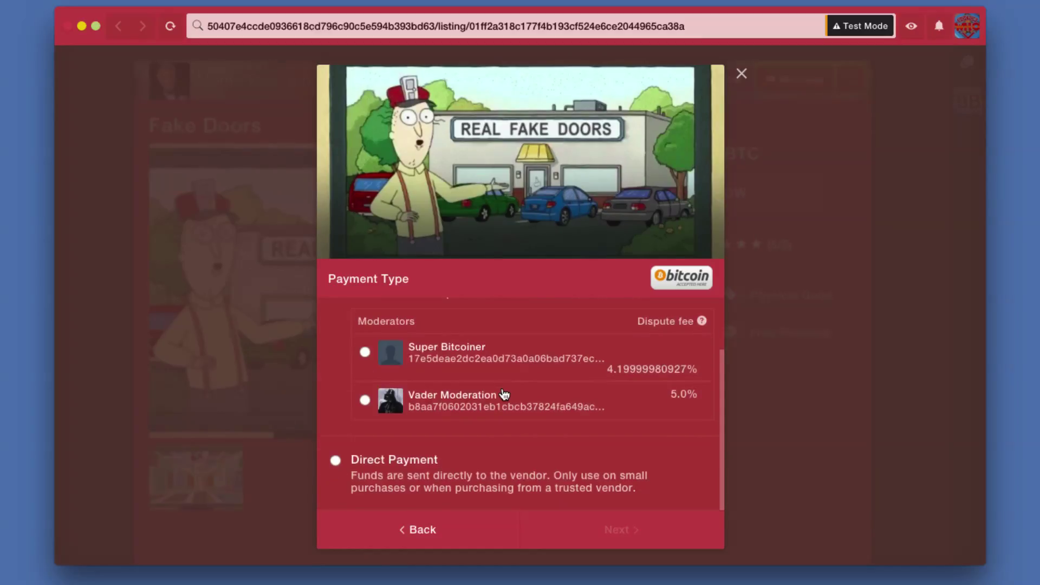
scroll(502, 386, up, 3)
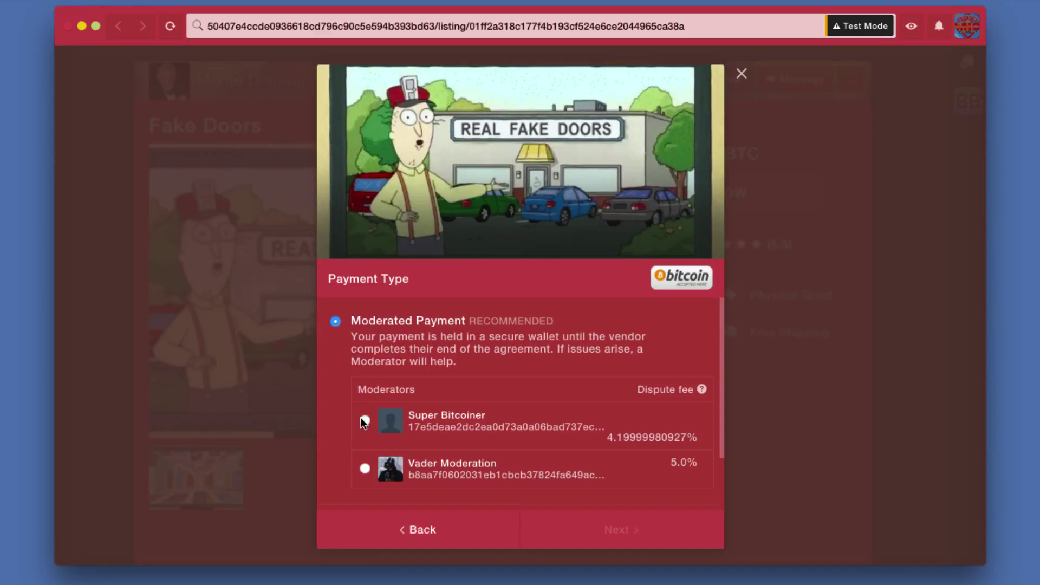
scroll(364, 411, down, 2)
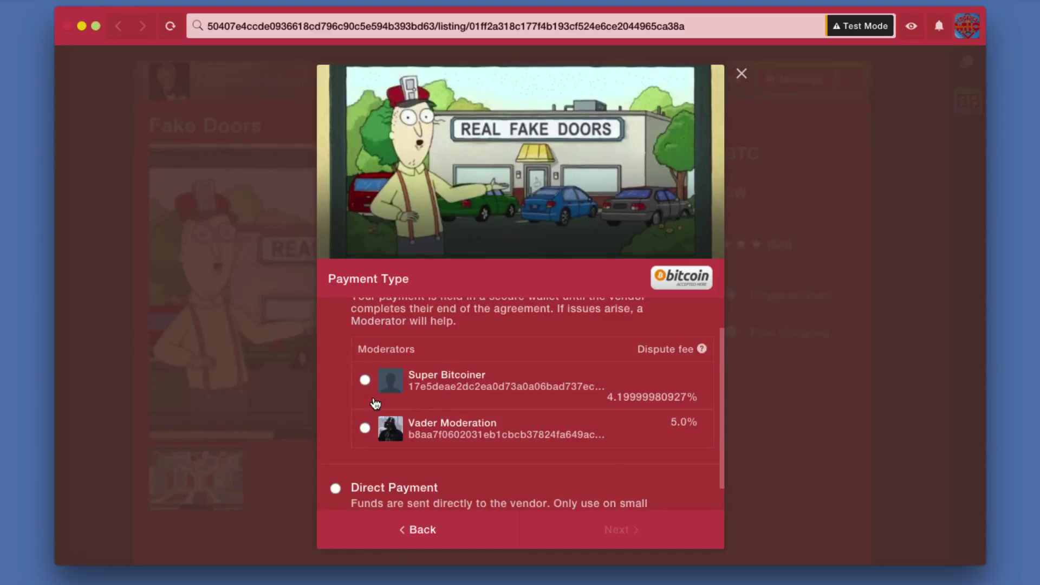
click(363, 381)
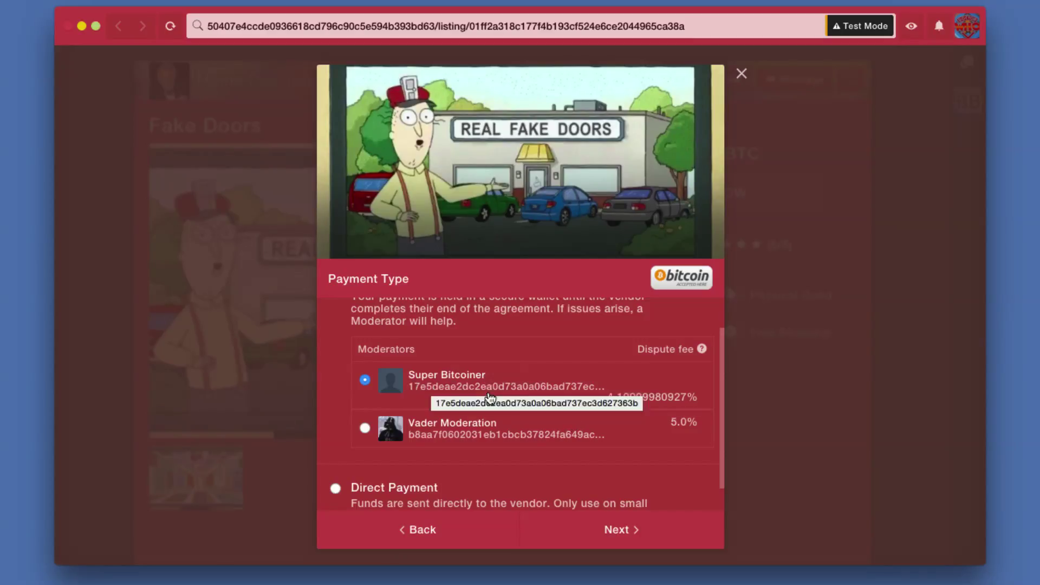
scroll(477, 393, down, 1)
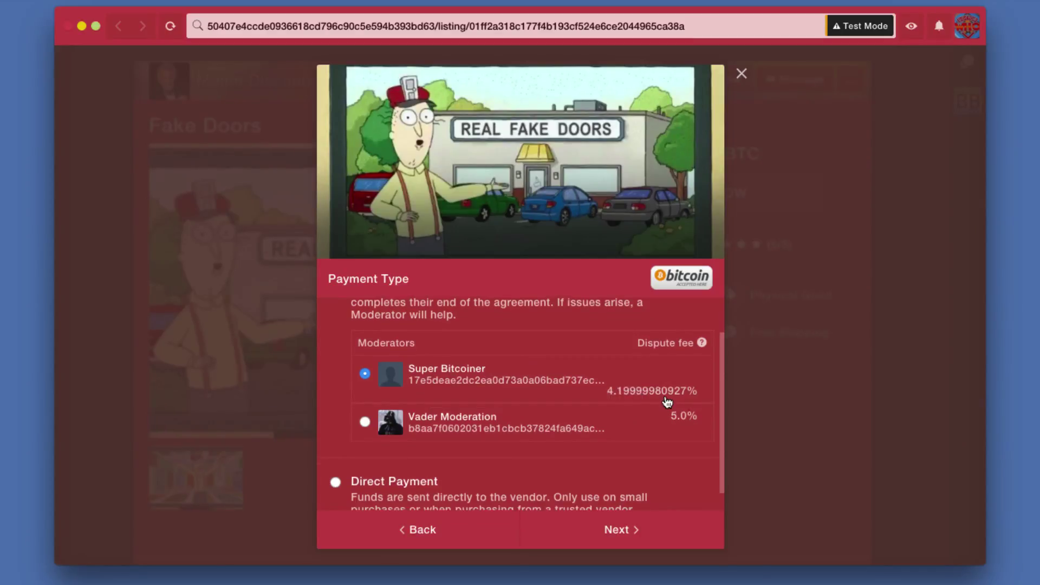
scroll(437, 443, down, 2)
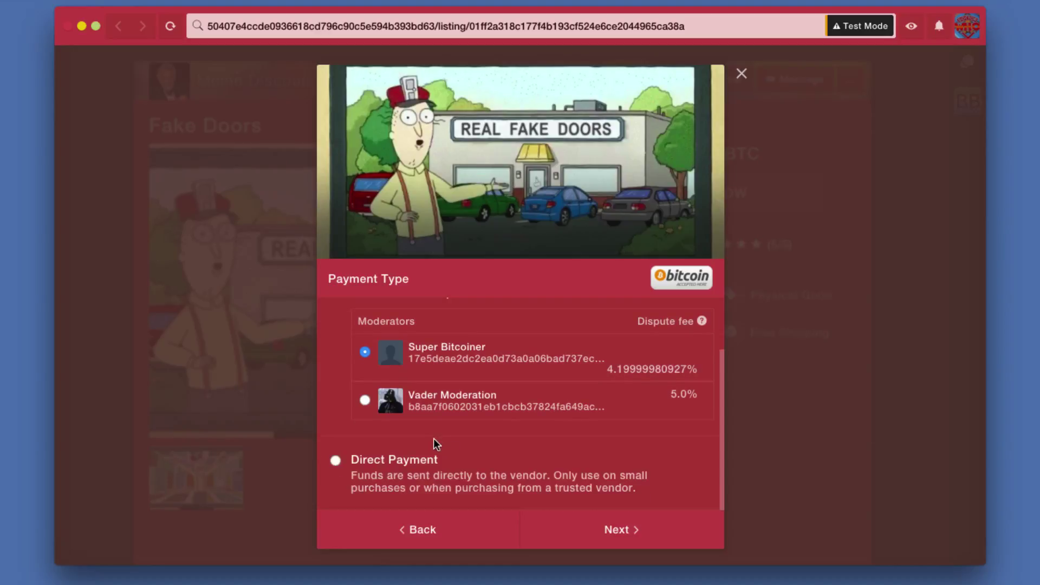
click(331, 459)
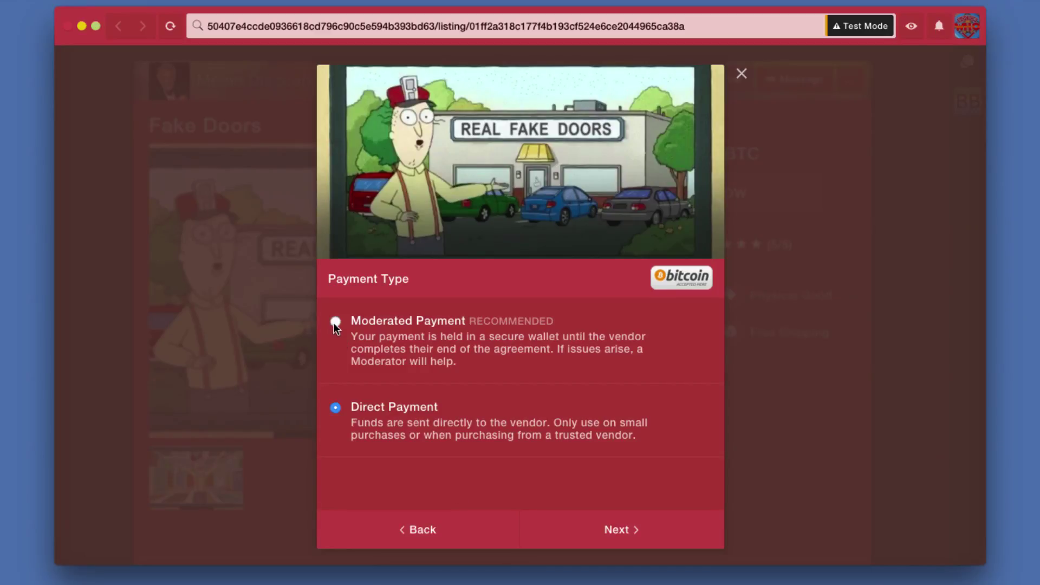
click(336, 322)
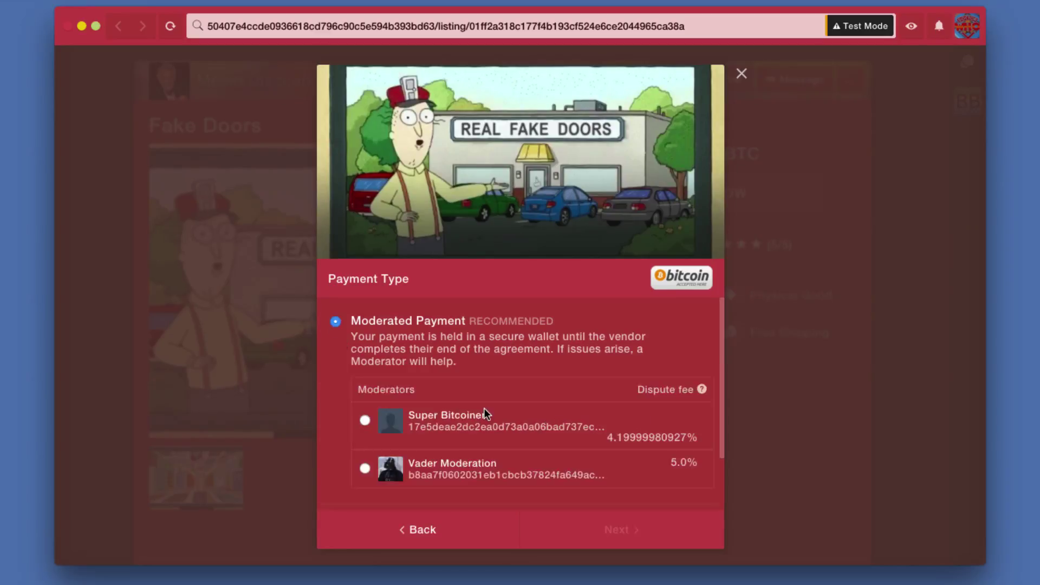
scroll(420, 335, down, 2)
scroll(421, 339, down, 1)
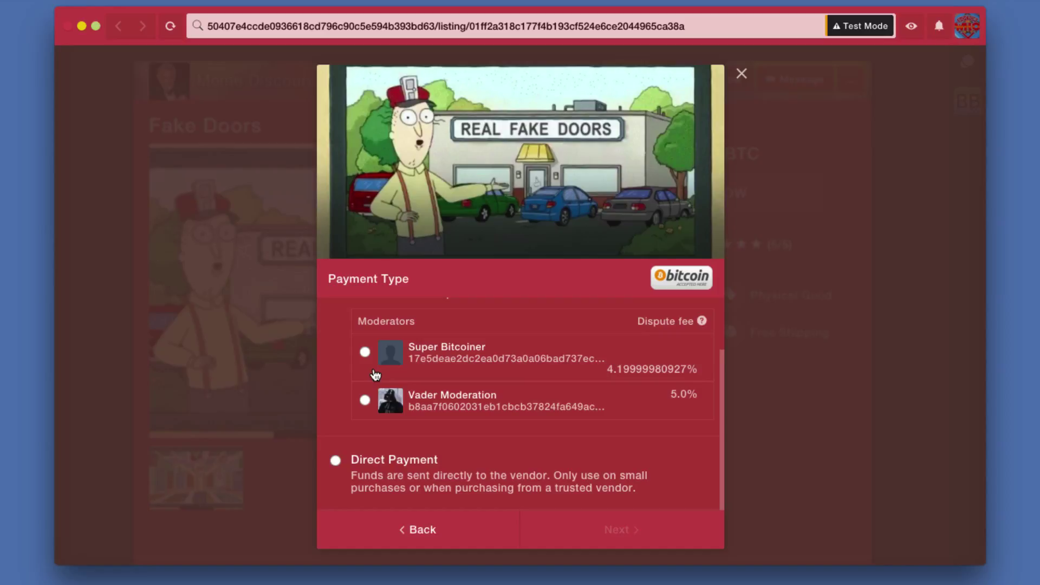
click(365, 351)
- Paste a testnet Bitcoin address into the refund address field on the next step
click(622, 533)
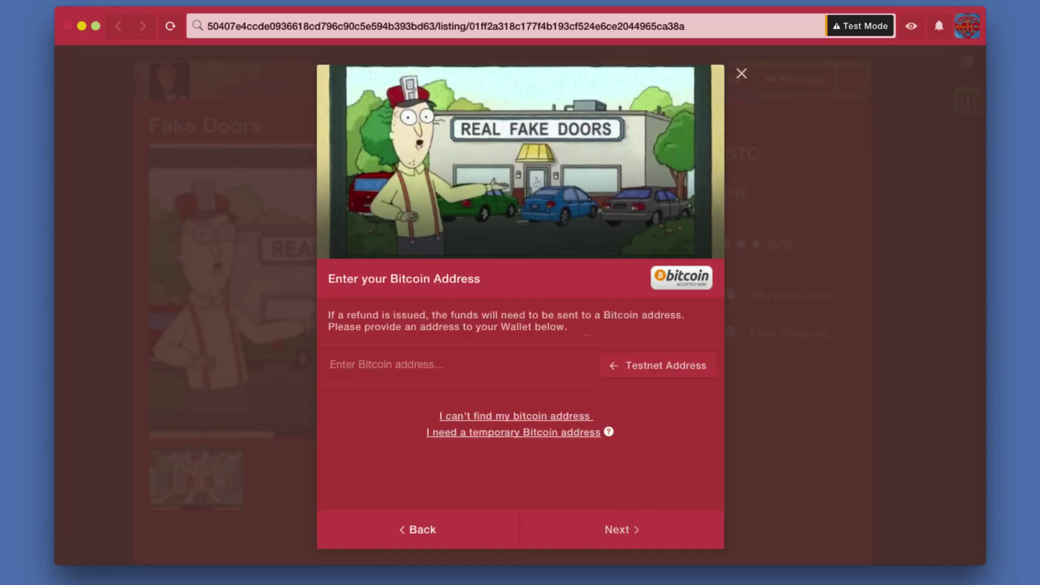
click(472, 361)
text(mxnCvjKrZEUjYS9kEYYhKf1CsNCzuKEEZF)
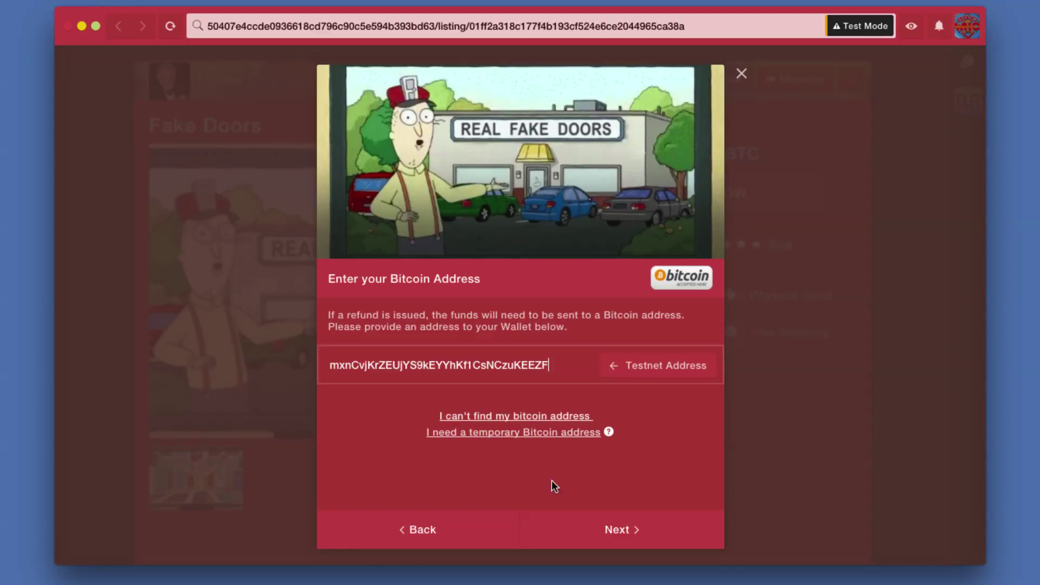
- At the Ship To step, pick the saved United States address marked Free
click(625, 536)
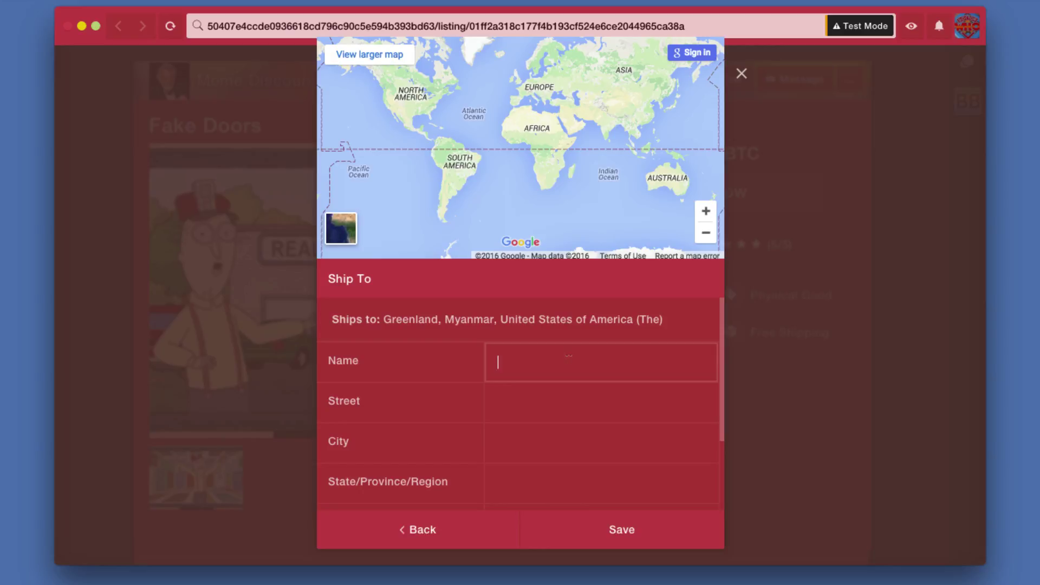
scroll(597, 349, down, 1)
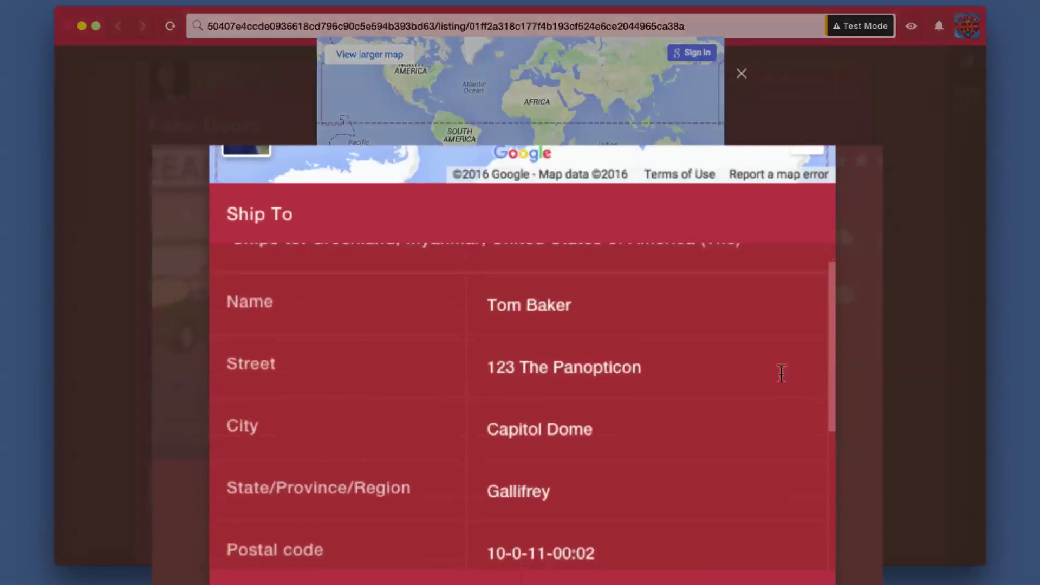
scroll(780, 368, down, 5)
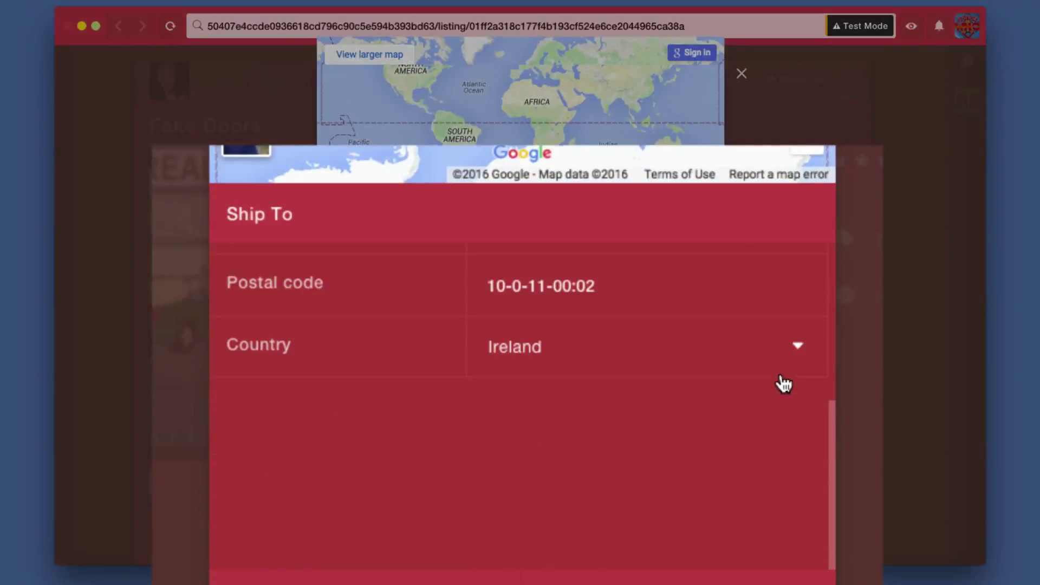
scroll(780, 395, up, 3)
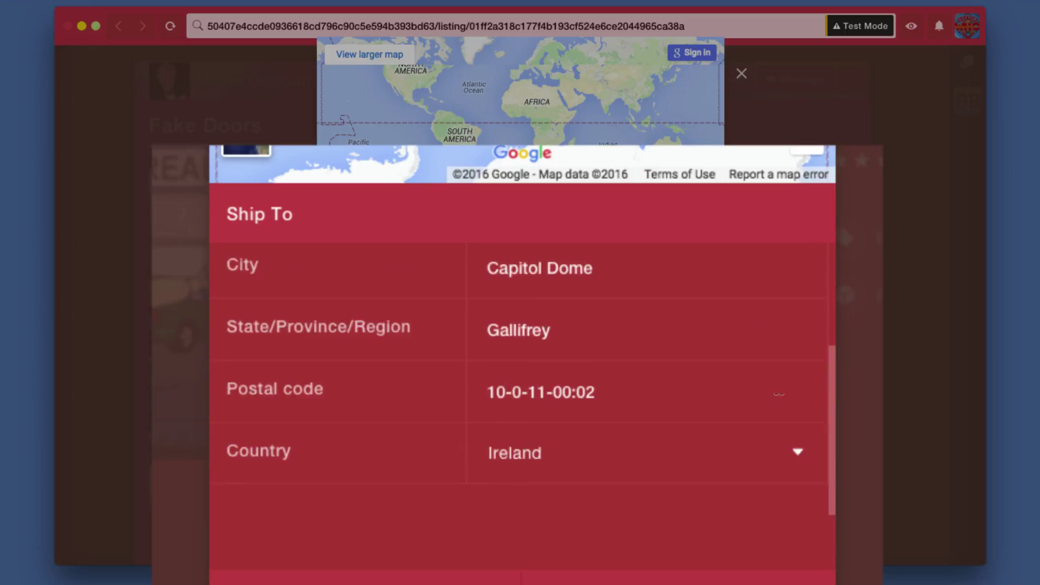
scroll(779, 401, up, 3)
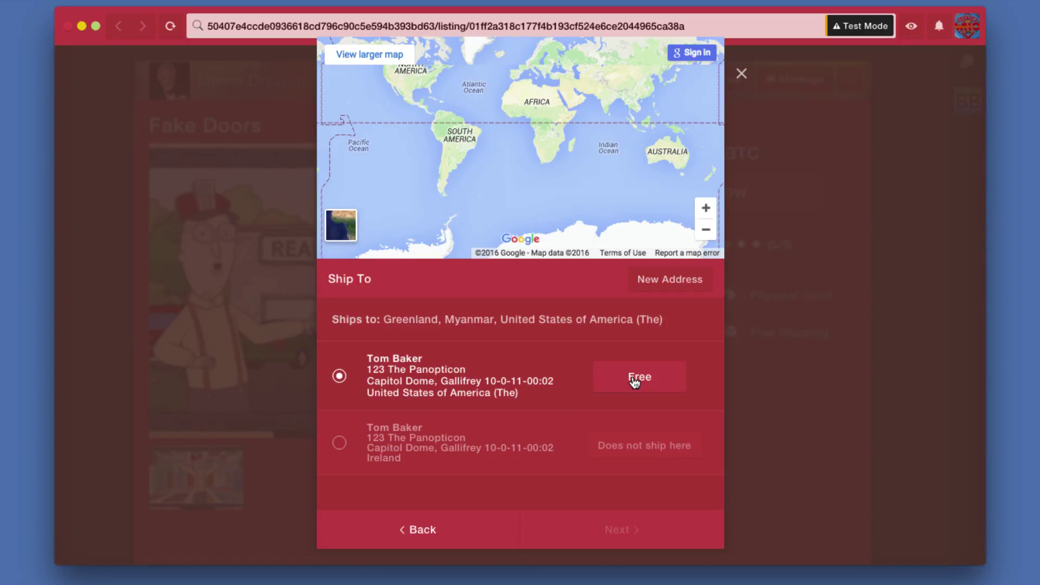
- Review the Order Details totalling 0.00150000 BTC and pay for the order
click(667, 379)
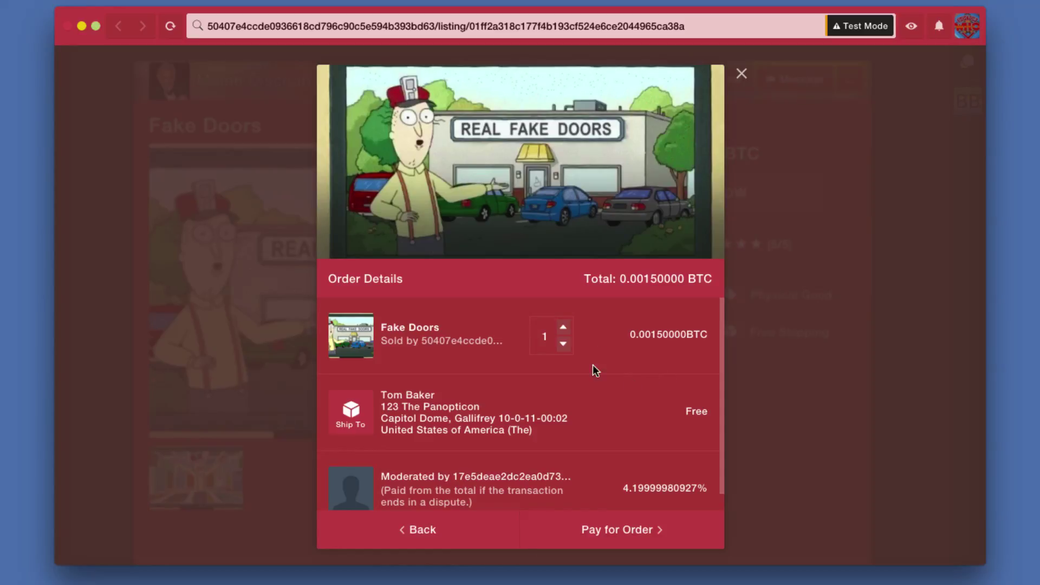
scroll(626, 401, down, 1)
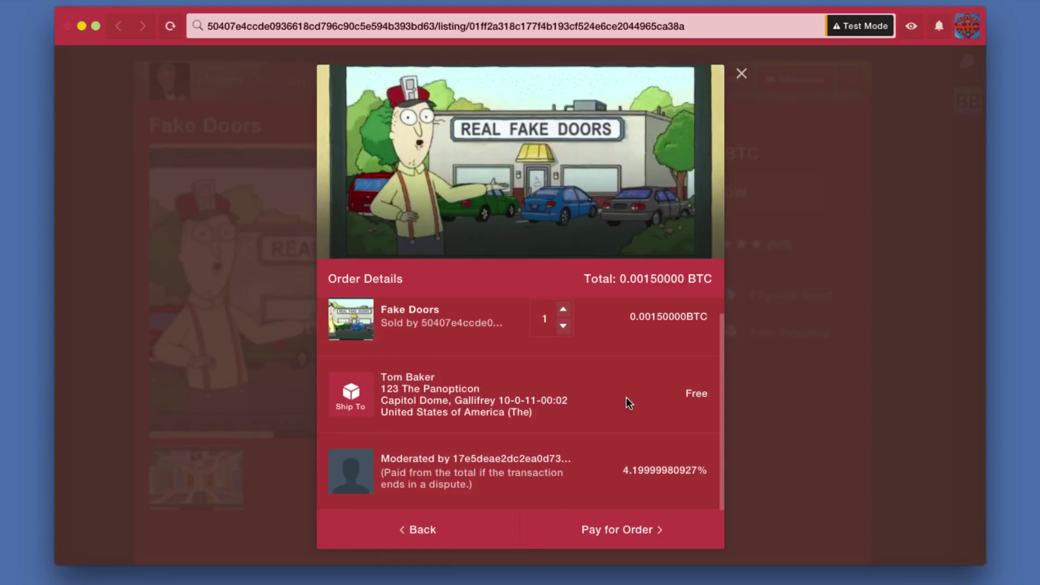
click(622, 534)
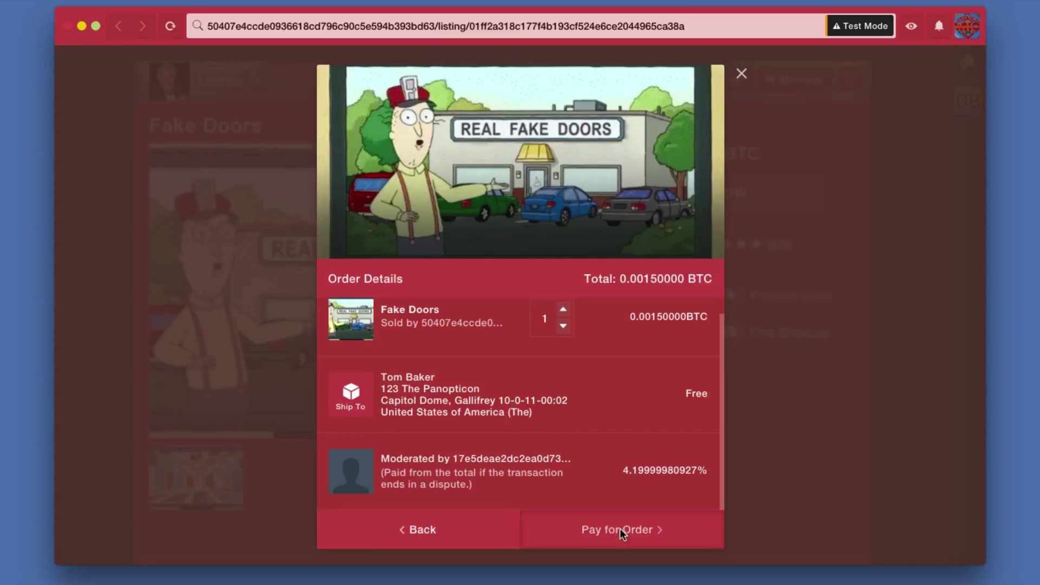